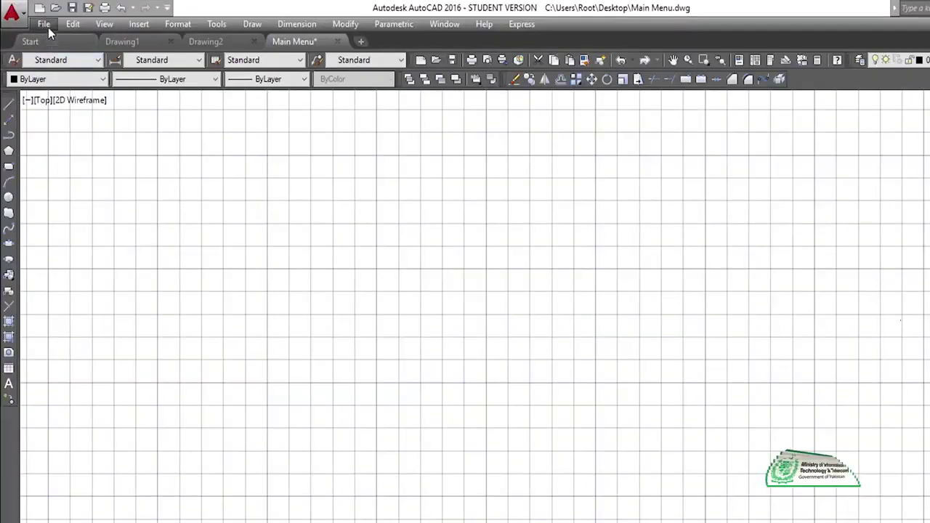
Open the View menu and show the Orbit submenu with Constrained, Free and Continuous Orbit
click(109, 26)
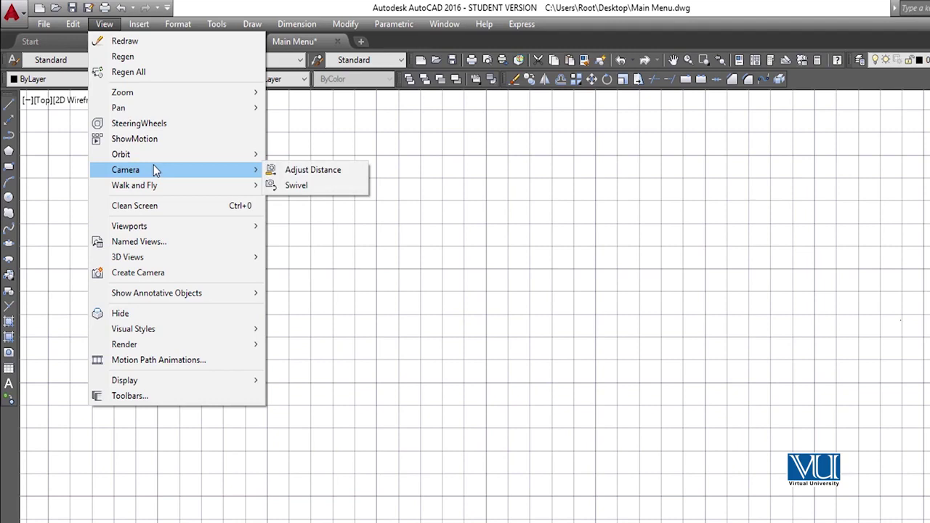
mouse_move(121, 154)
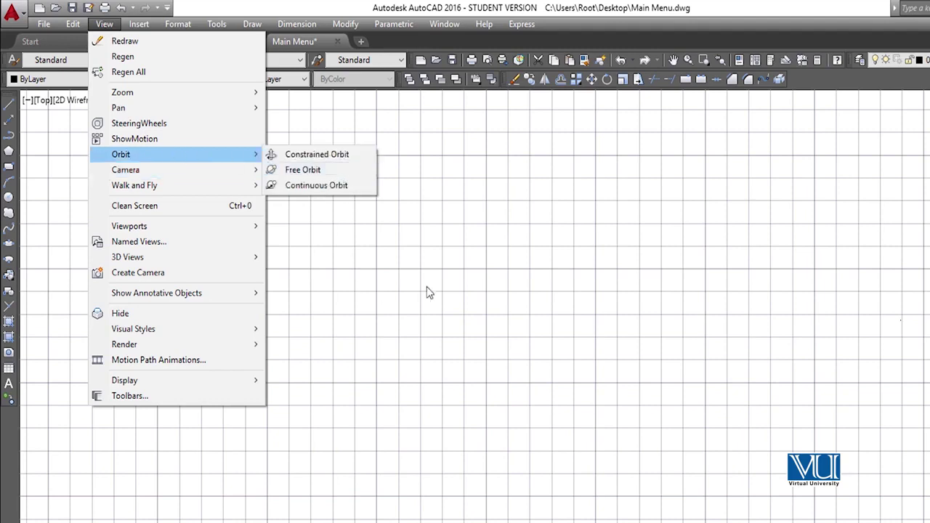
Draw one long, nearly horizontal line from lower left to lower right, then reopen View
click(386, 371)
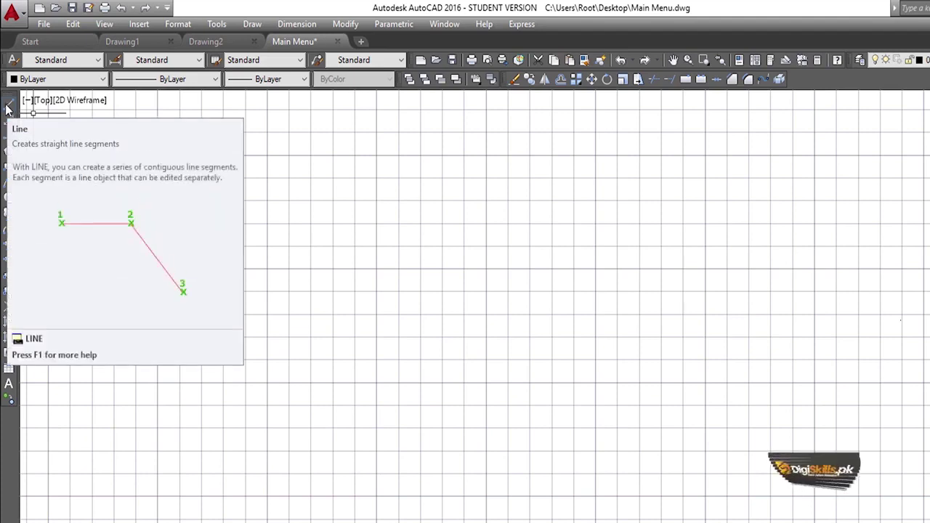
click(8, 107)
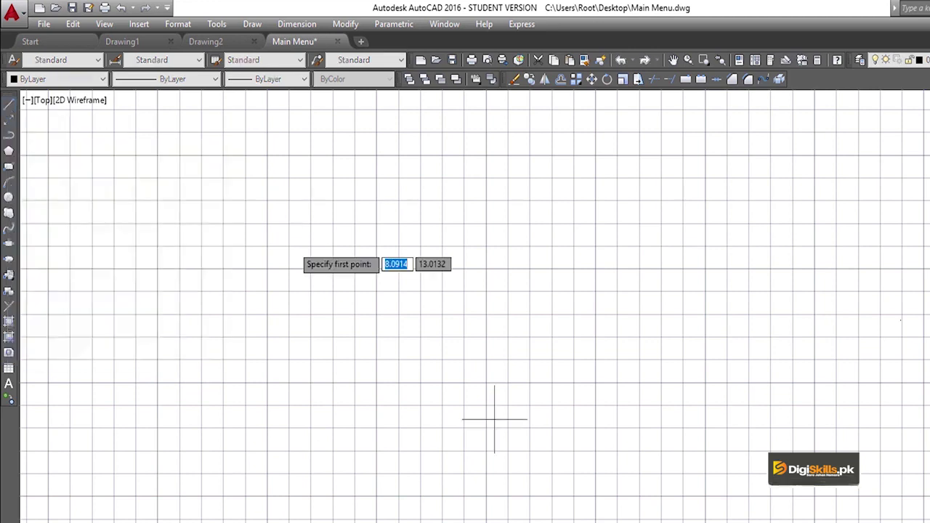
click(329, 417)
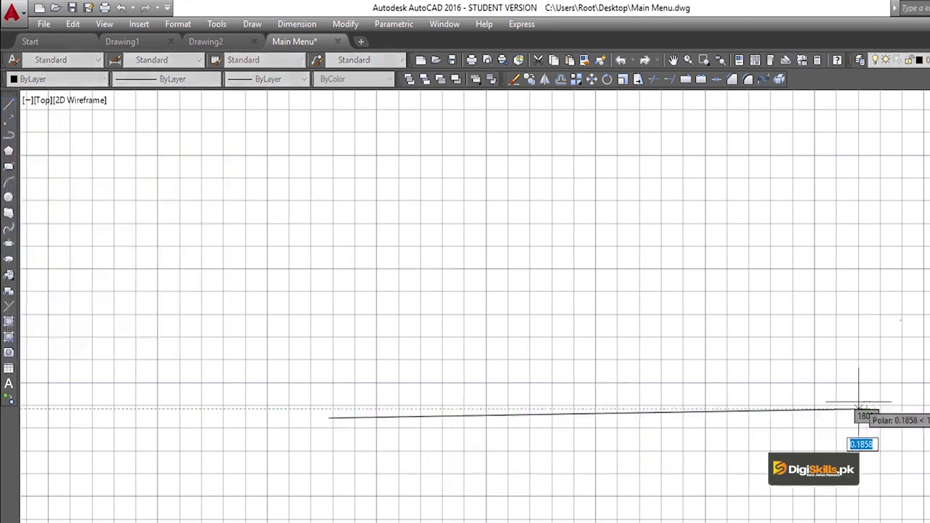
click(866, 409)
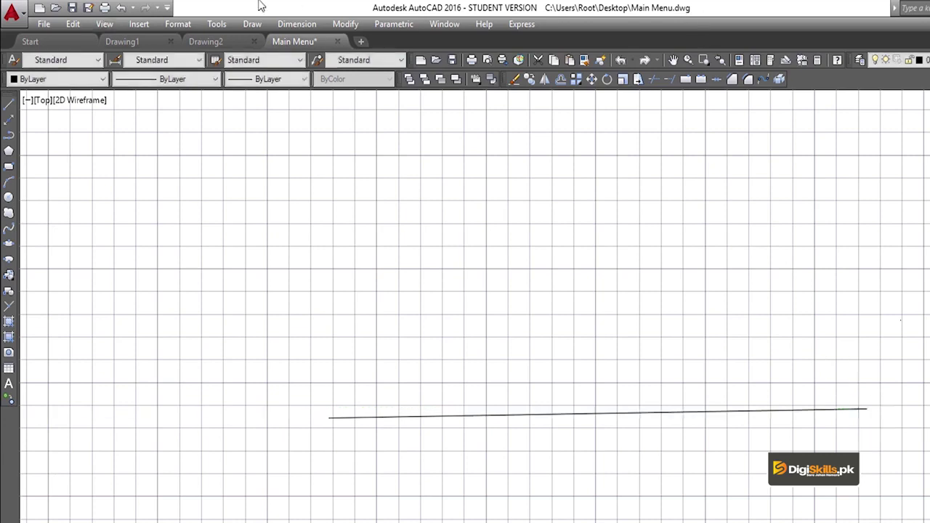
click(105, 25)
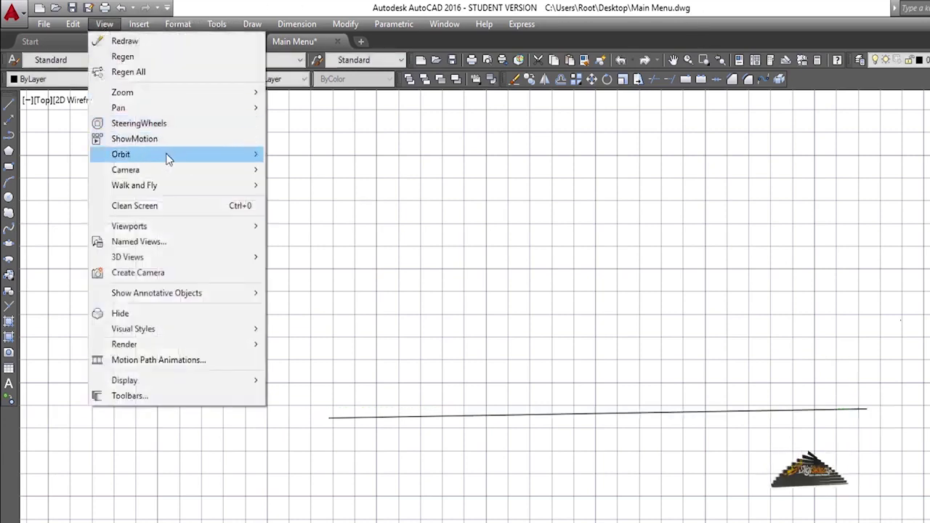
mouse_move(121, 154)
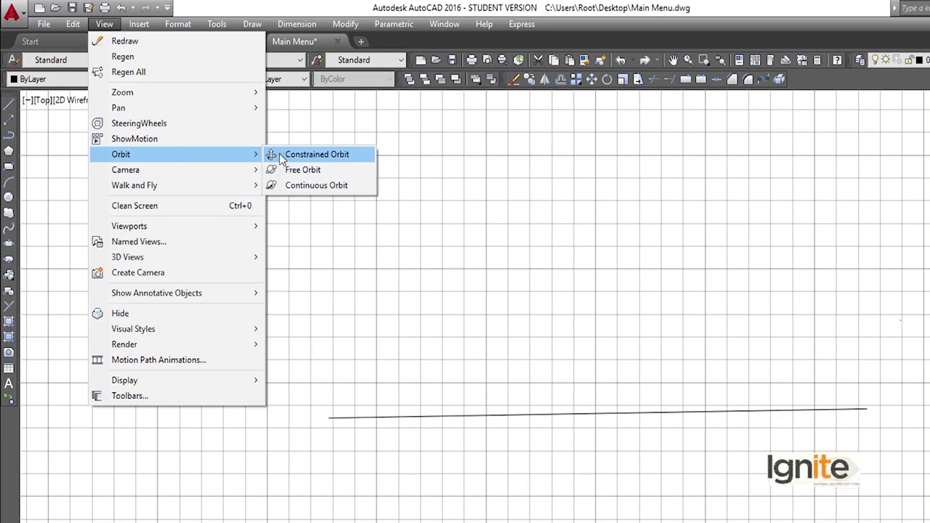
Tilt the view with Constrained Orbit so the grid and line appear in 3D
click(276, 155)
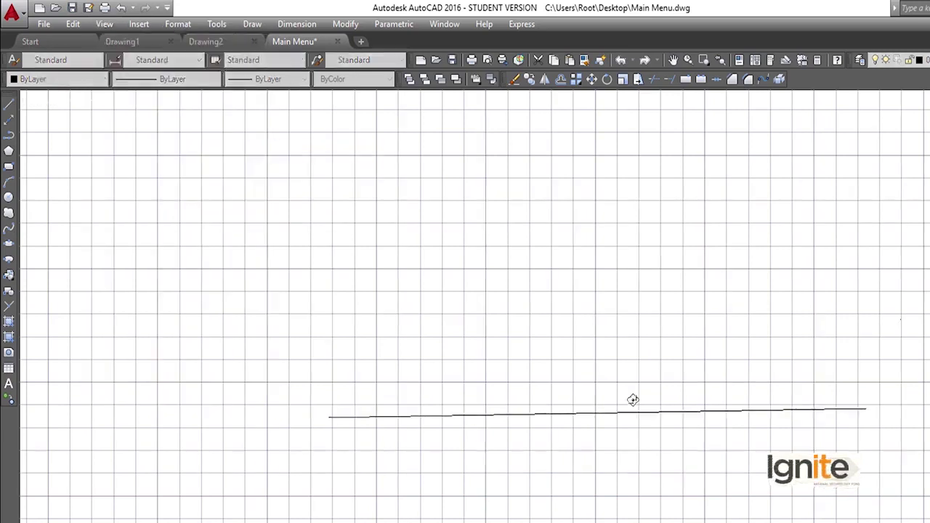
mouse_move(650, 429)
mouse_down()
mouse_move(342, 203)
mouse_move(528, 301)
mouse_move(411, 355)
mouse_move(258, 184)
mouse_move(297, 160)
mouse_move(301, 238)
mouse_move(310, 213)
mouse_move(257, 237)
mouse_move(278, 247)
mouse_move(370, 245)
mouse_move(362, 236)
mouse_up()
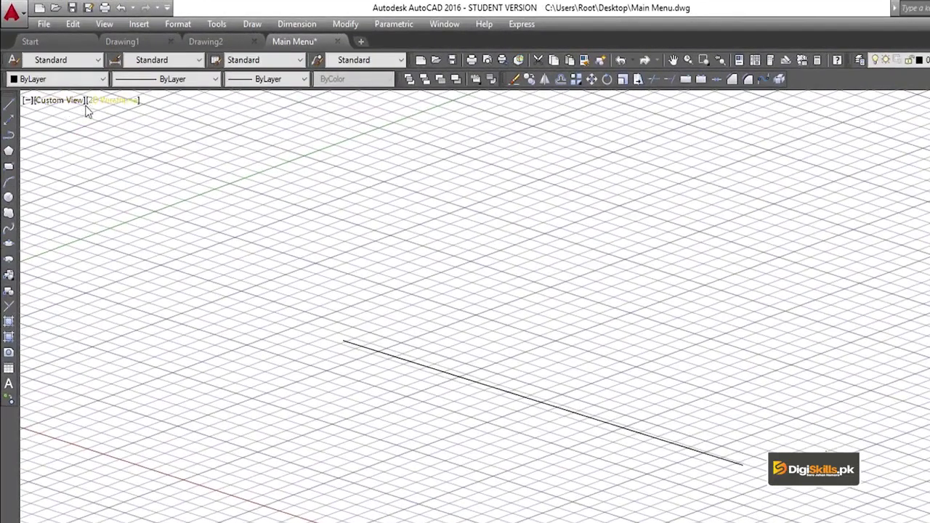
Switch the viewport back to the preset Top view so the line lies flat
click(64, 106)
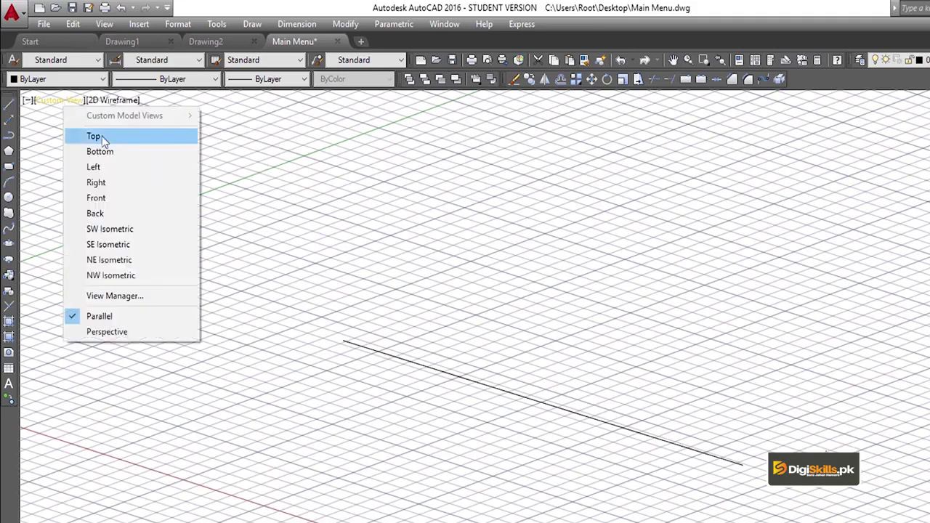
click(94, 136)
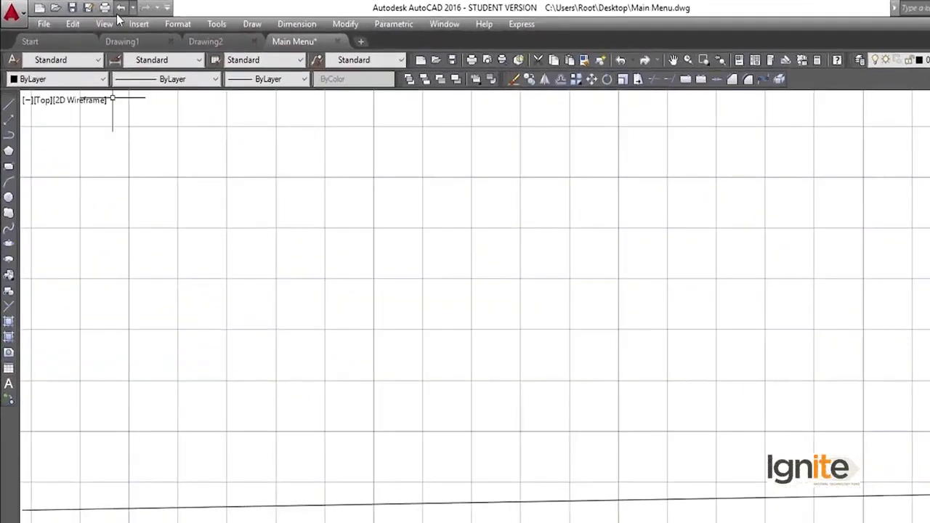
click(108, 24)
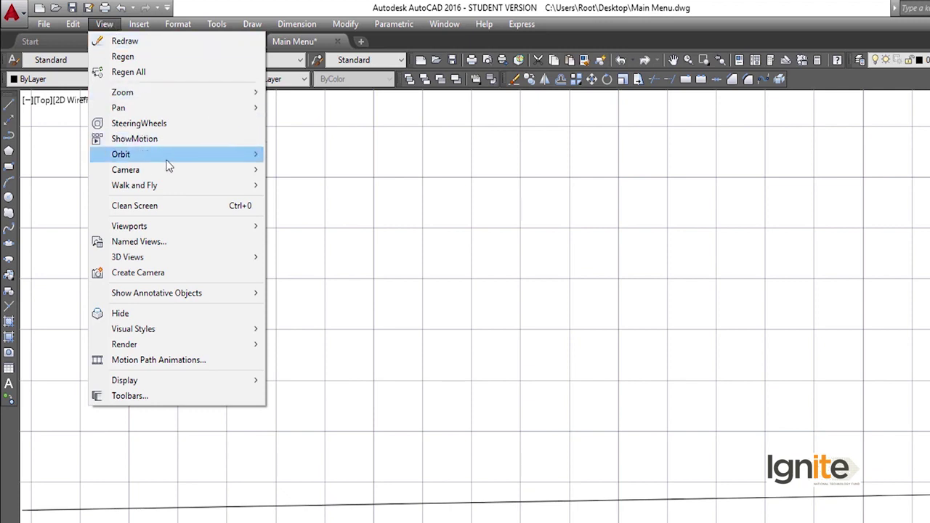
Turn Clean Screen on to hide the toolbars, then off again to restore them
click(154, 207)
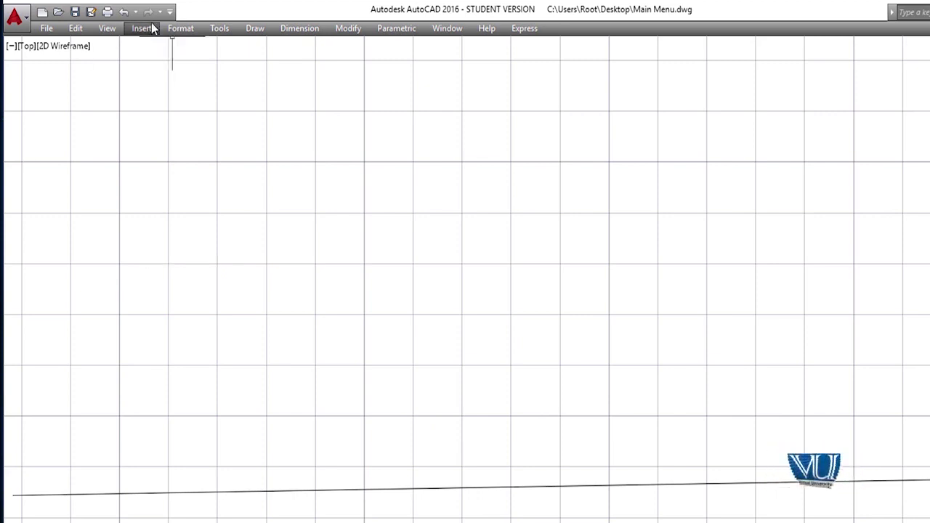
click(108, 29)
click(138, 211)
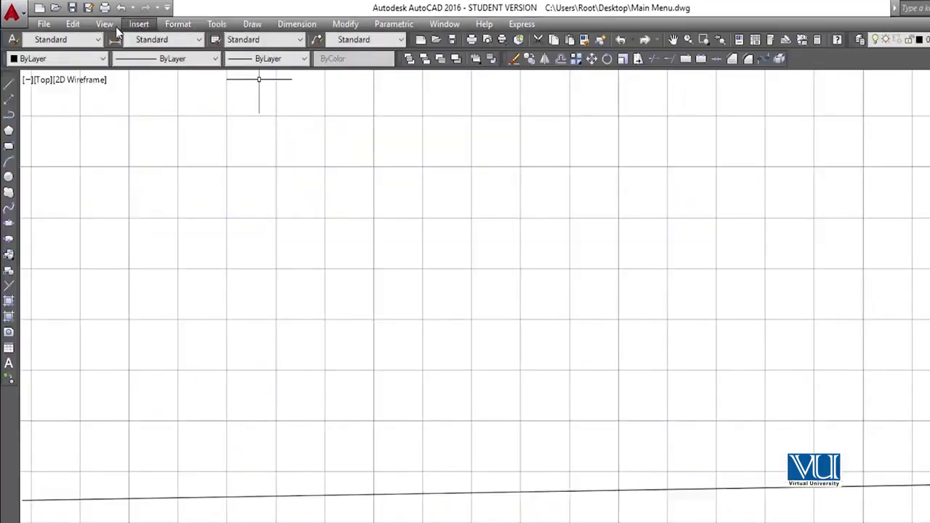
click(107, 27)
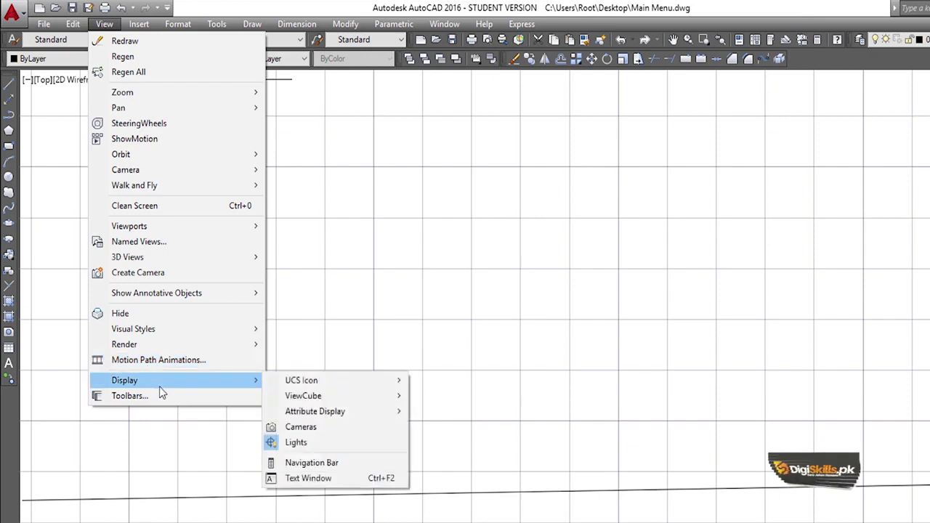
mouse_move(175, 380)
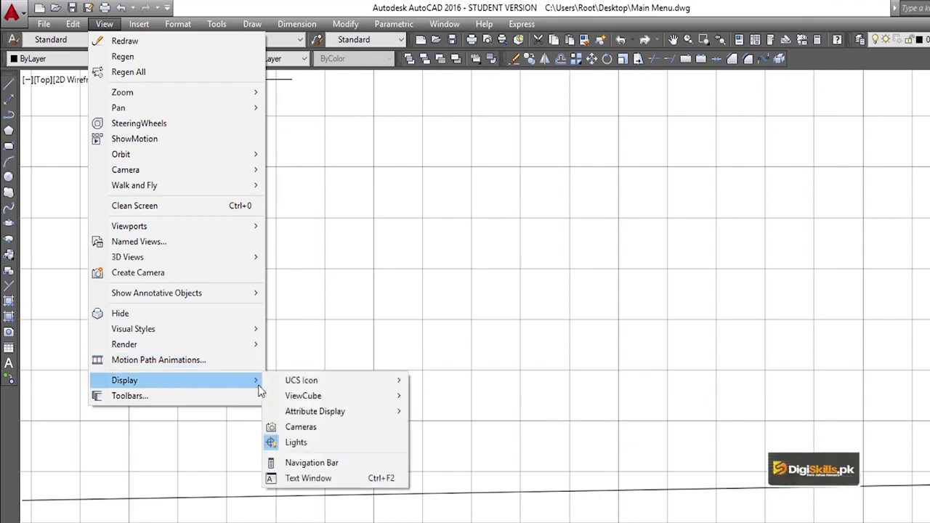
mouse_move(302, 380)
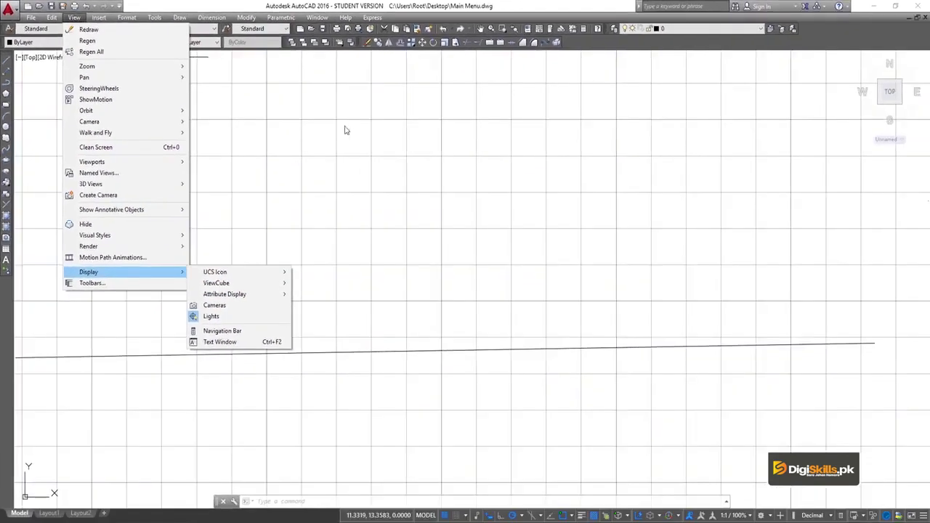
Zoom out with the mouse wheel until the origin and X/Y axes are visible
click(344, 128)
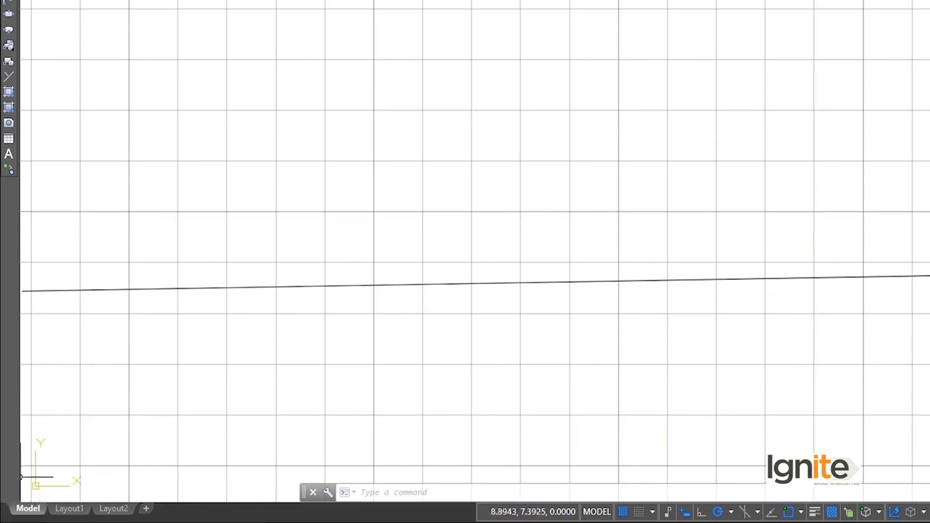
scroll(23, 477, up, 3)
scroll(29, 473, down, 3)
scroll(79, 450, down, 8)
scroll(58, 447, down, 2)
scroll(46, 446, up, 2)
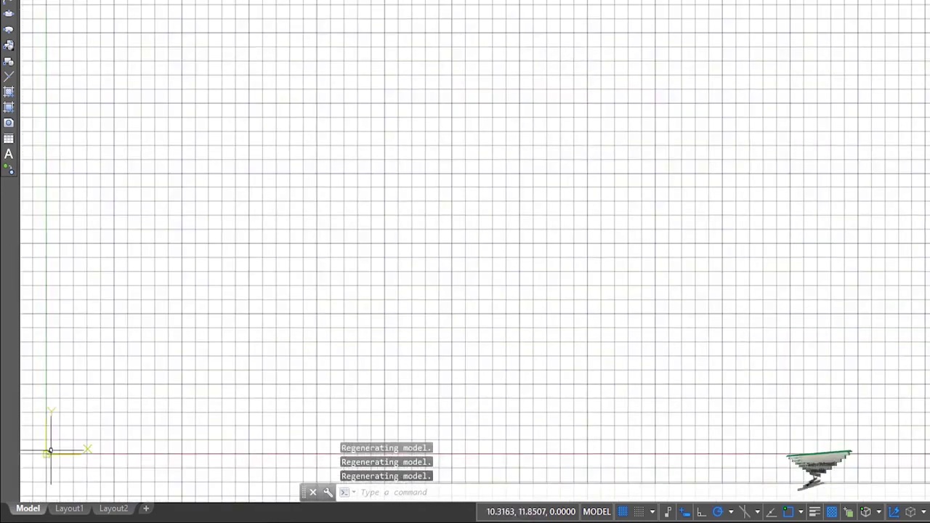
scroll(258, 291, down, 3)
scroll(255, 293, down, 2)
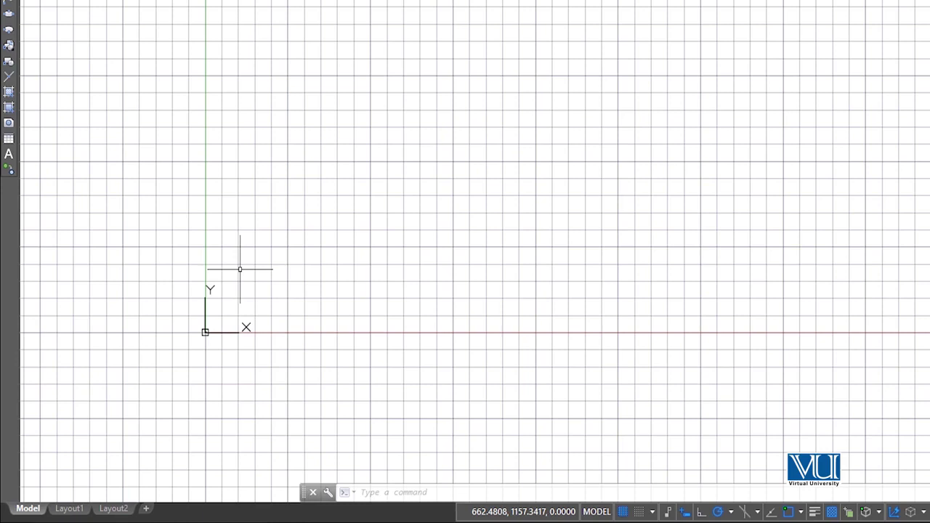
Draw a short horizontal line just above the origin with the L command
text(l)
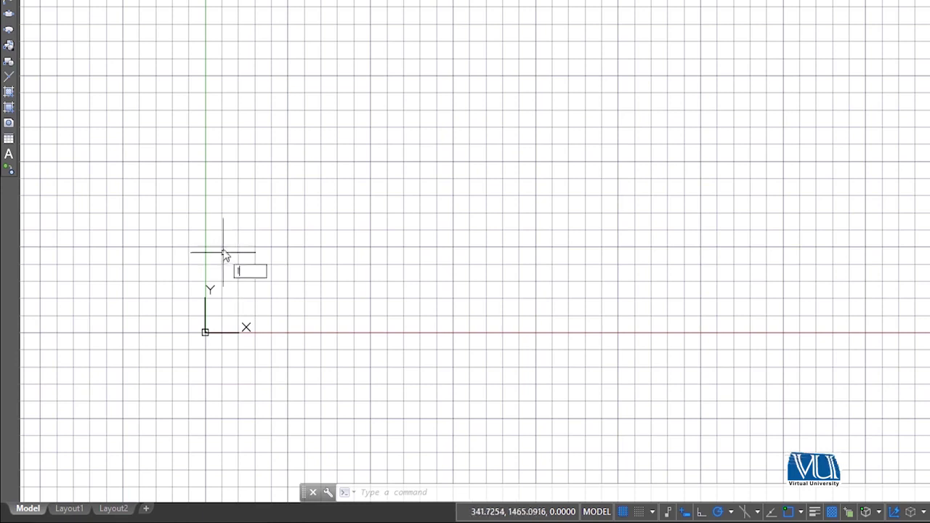
key(Return)
click(152, 320)
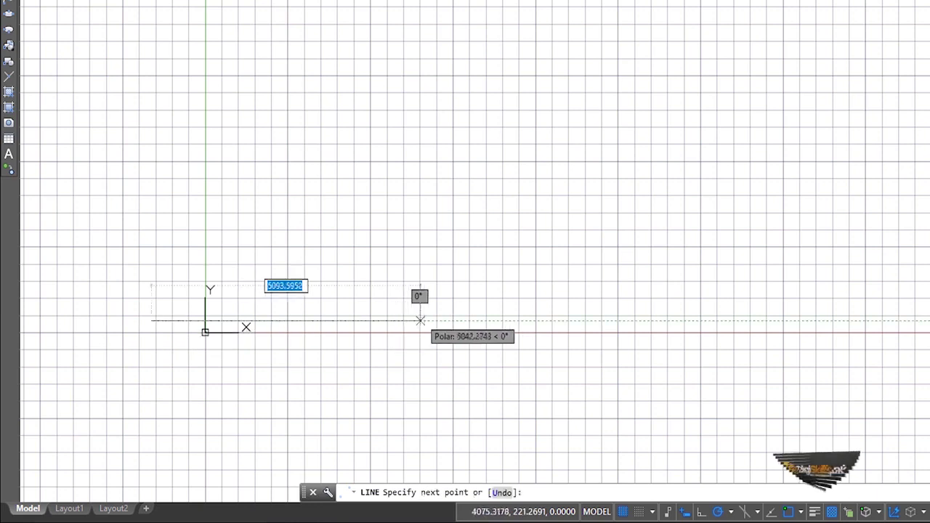
click(420, 320)
key(Return)
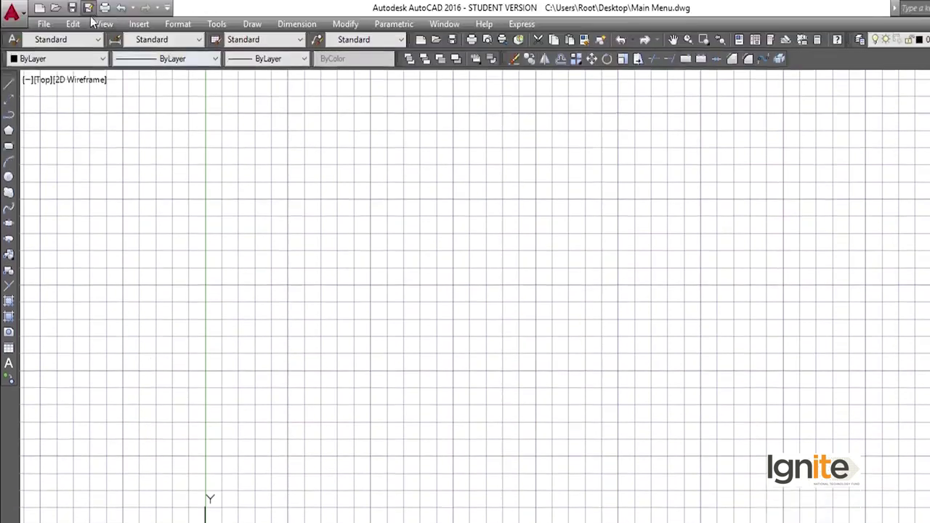
Turn the UCS icon display on from View > Display > UCS Icon
click(104, 24)
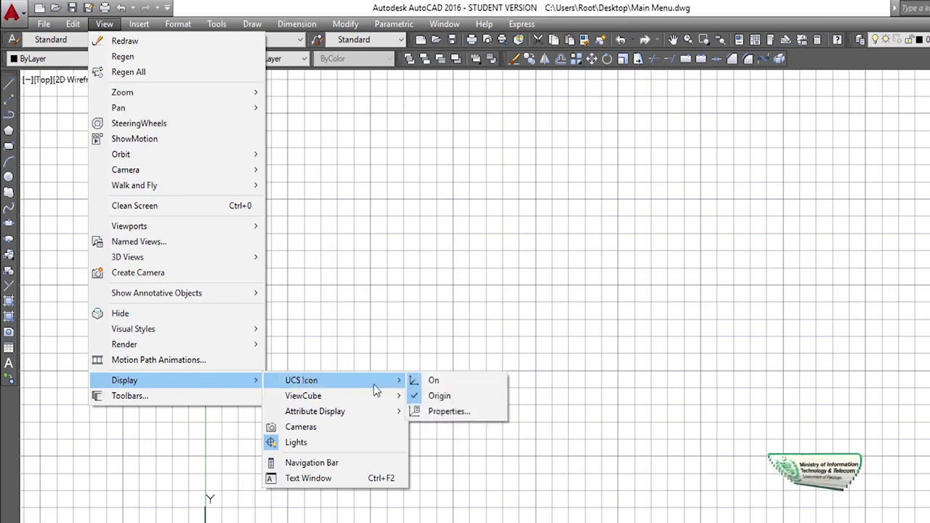
mouse_move(301, 380)
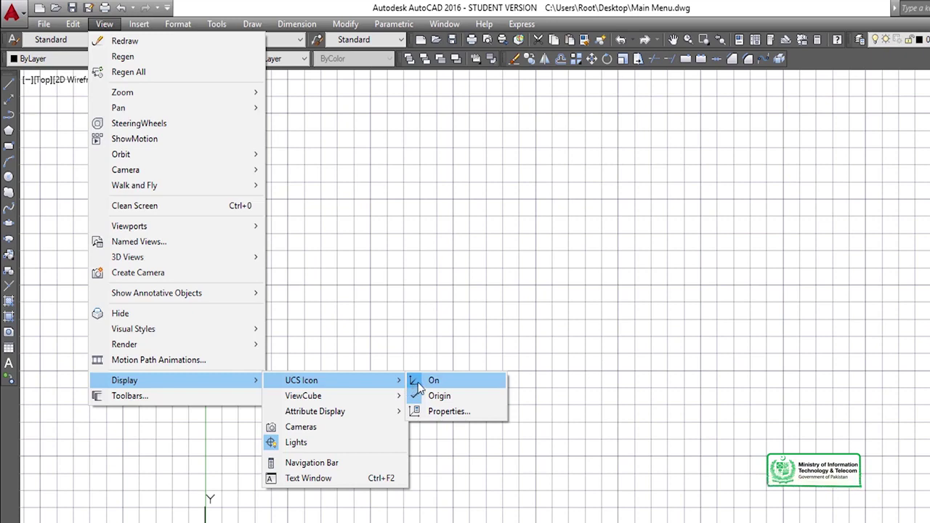
key(Escape)
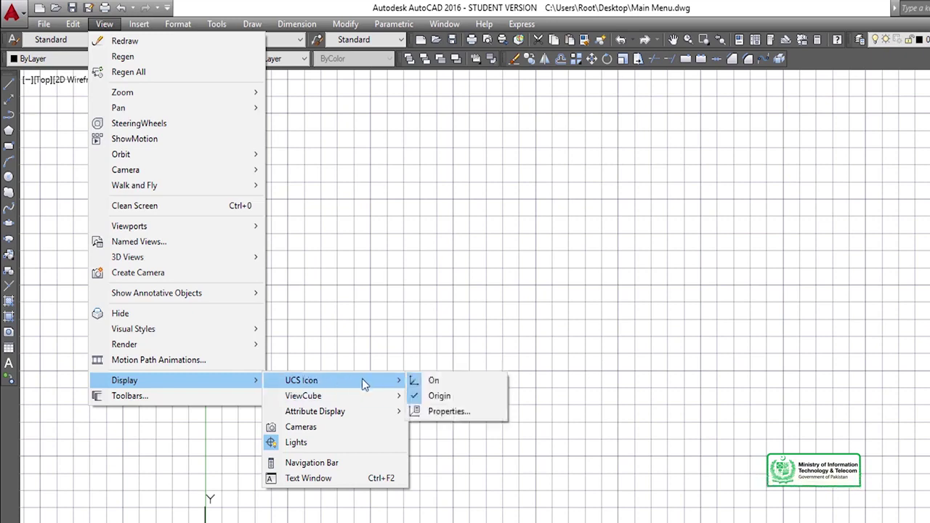
click(411, 382)
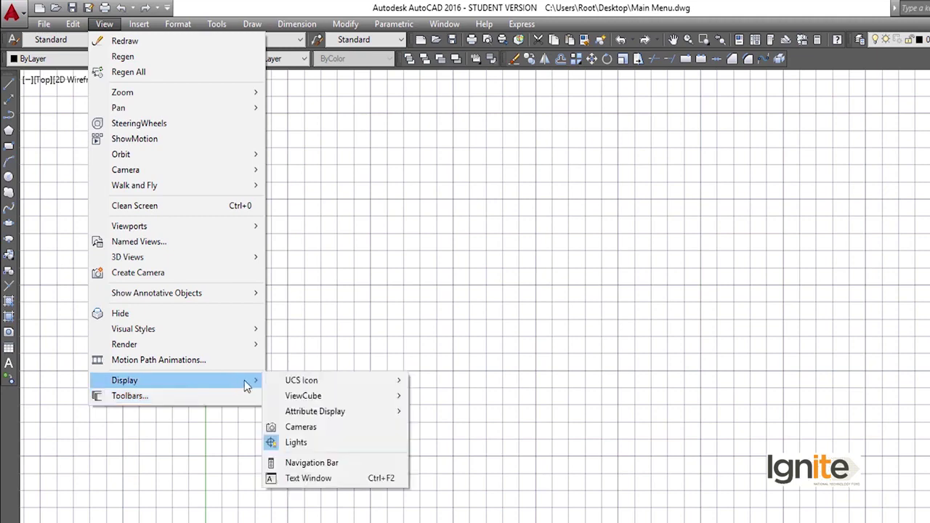
Open the Text Window, highlight the _ucsicon lines in the command history, then close it
click(328, 478)
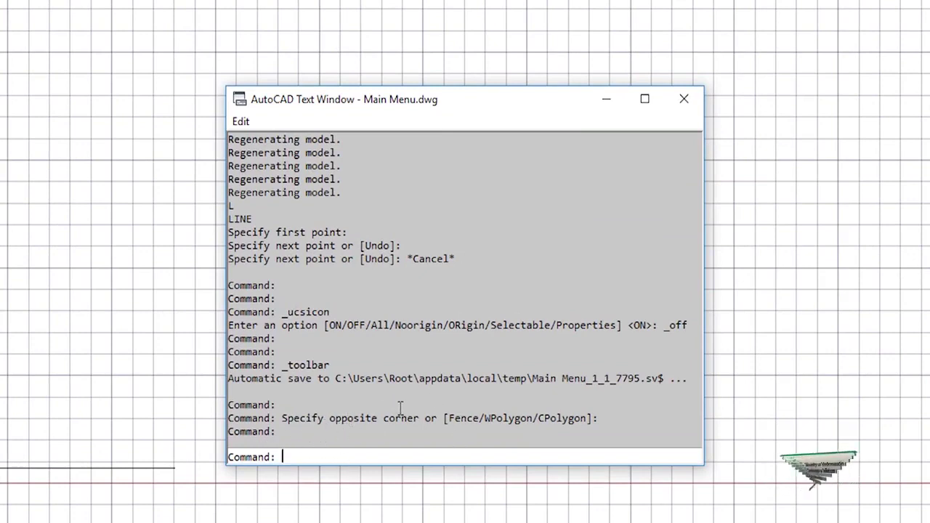
scroll(403, 400, up, 2)
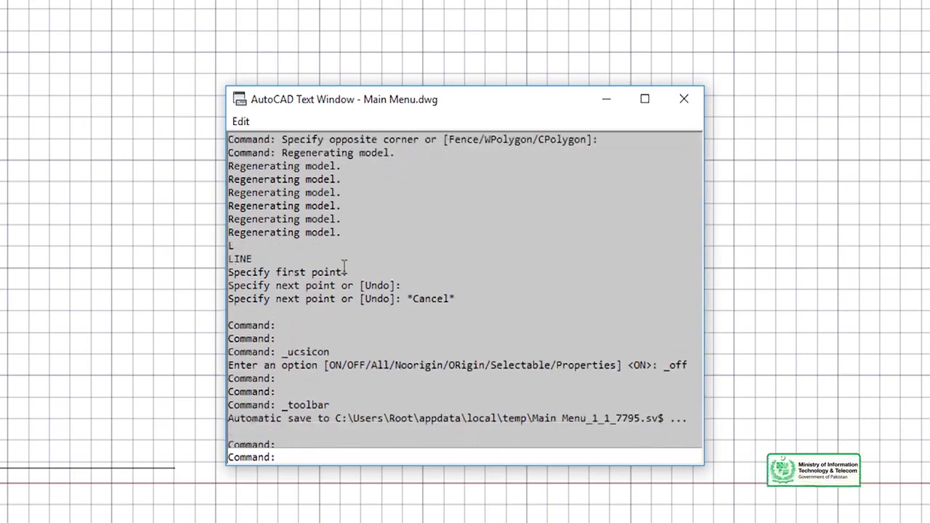
mouse_move(281, 353)
mouse_down()
mouse_move(317, 385)
mouse_move(330, 337)
mouse_up()
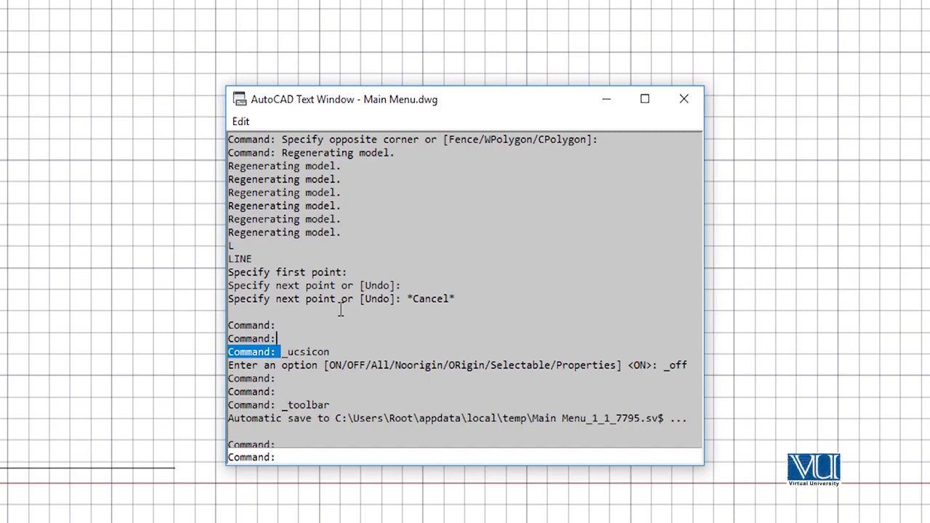
click(684, 99)
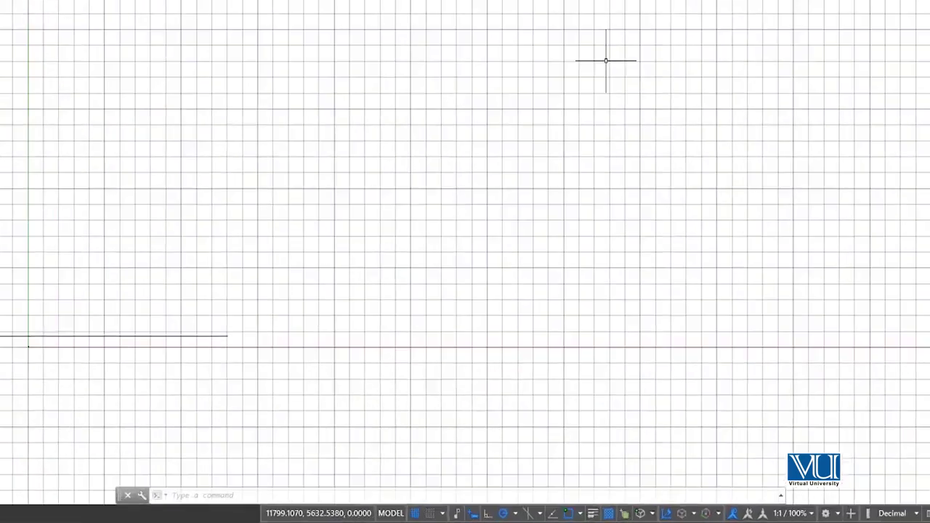
key(F2)
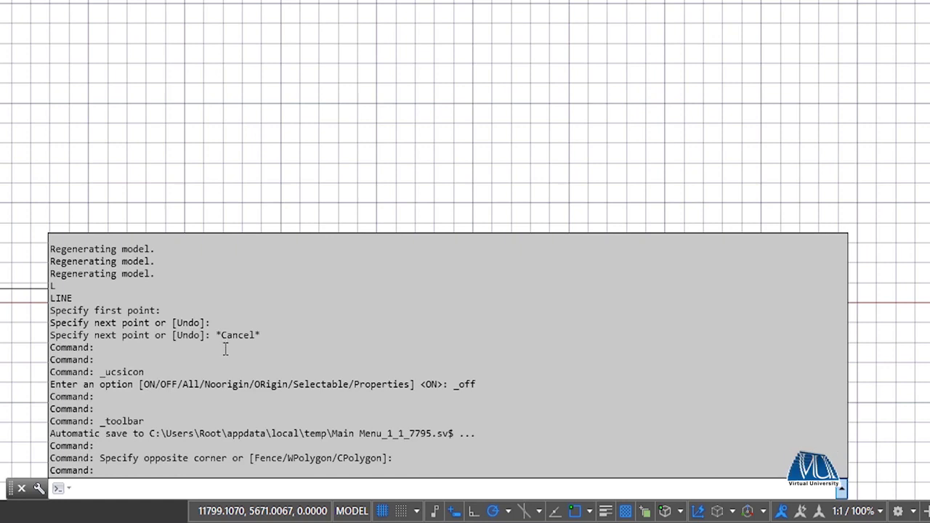
scroll(226, 347, up, 1)
scroll(226, 342, up, 2)
scroll(226, 330, up, 2)
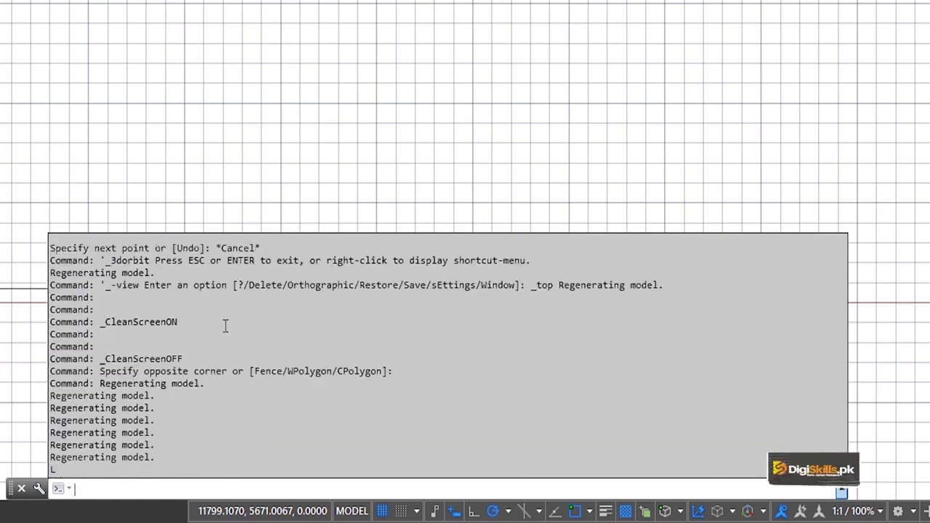
scroll(137, 331, down, 3)
scroll(180, 347, down, 2)
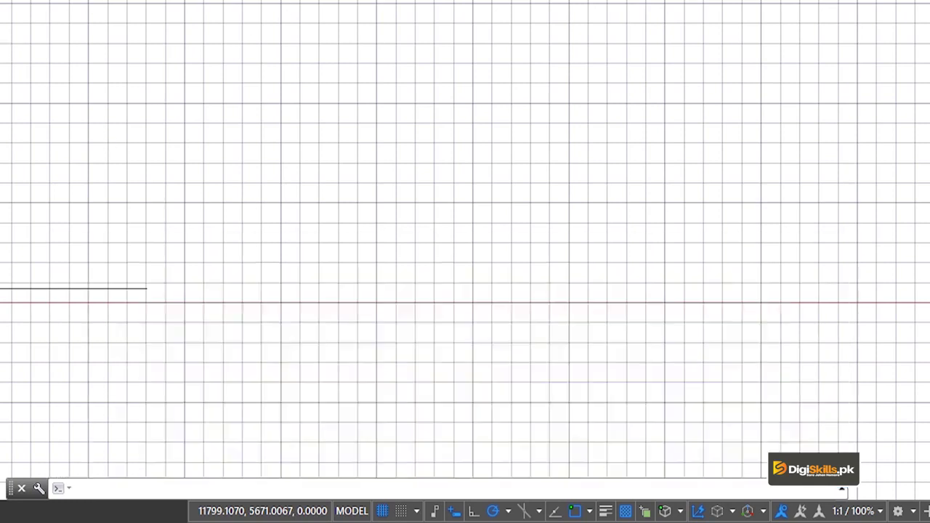
key(ctrl+0)
click(338, 201)
click(259, 232)
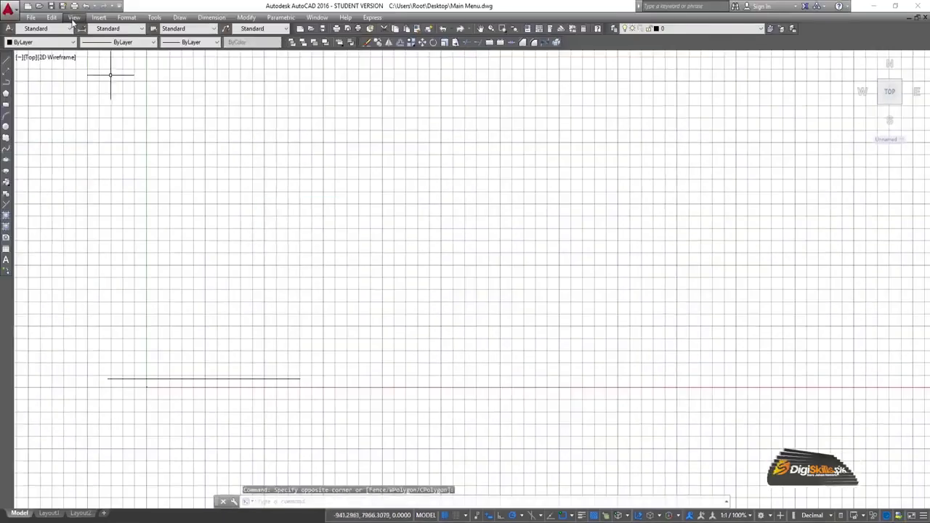
Open the View menu
click(76, 17)
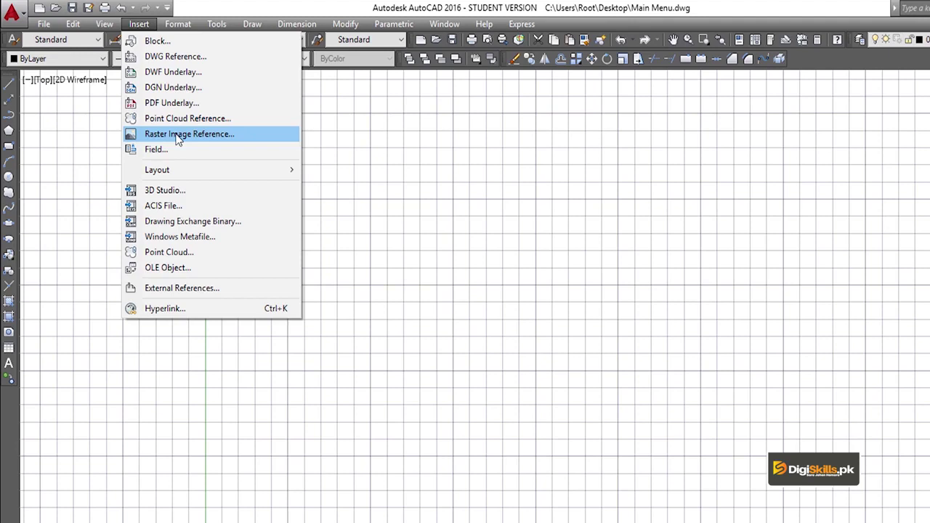
Pick the ABC JPG image on the Desktop as a raster image reference to attach
click(184, 138)
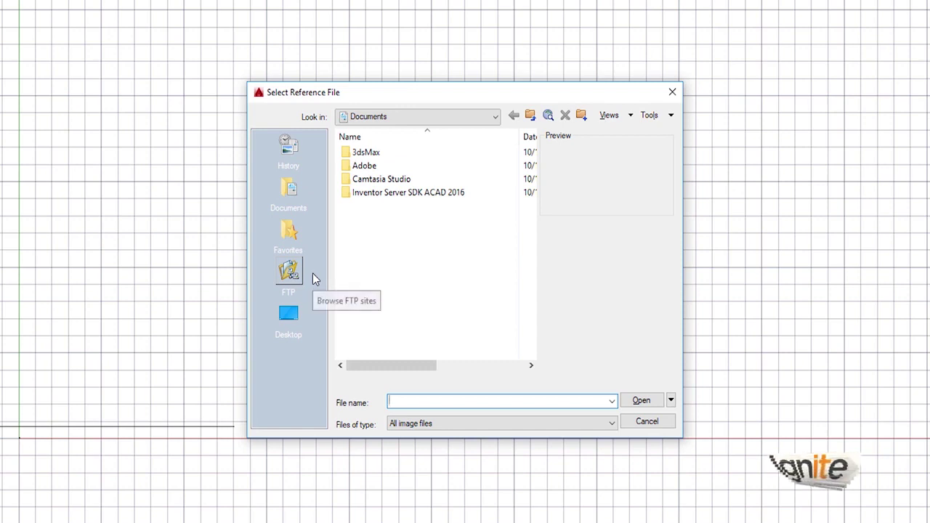
click(289, 317)
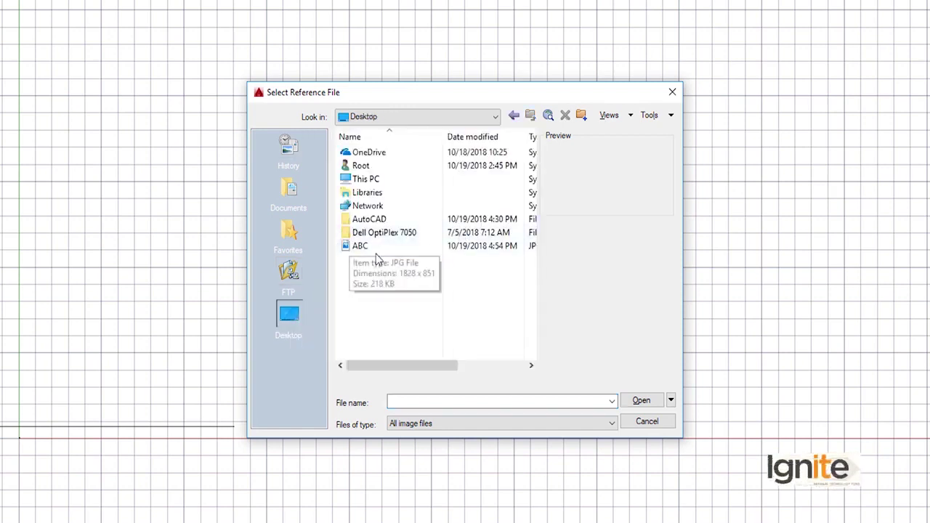
click(361, 247)
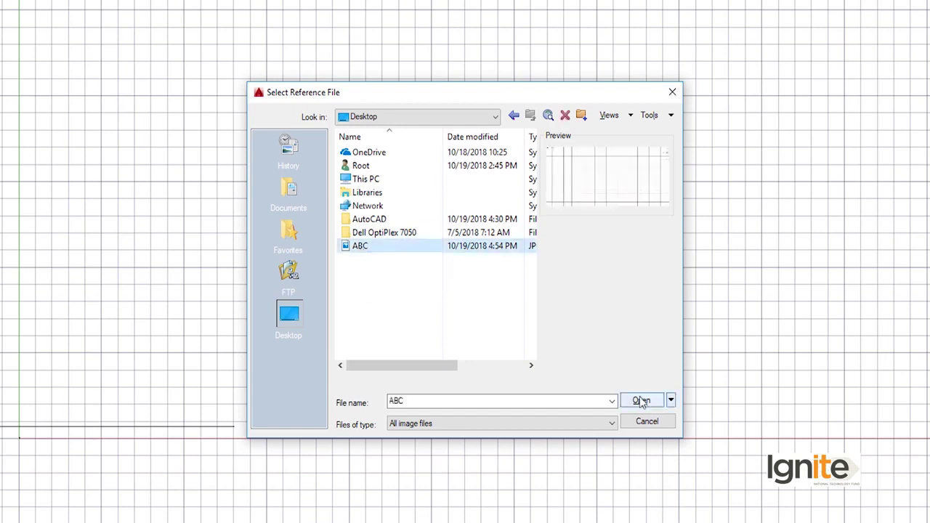
click(641, 401)
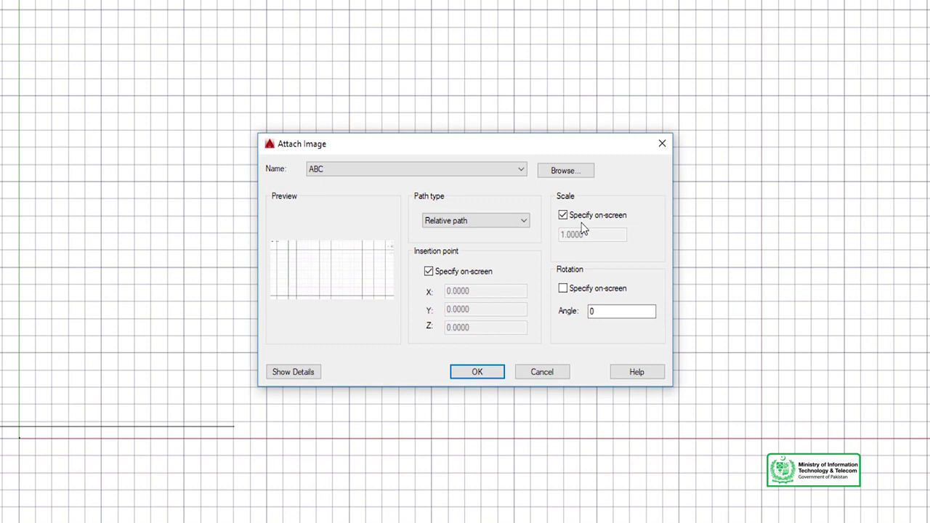
Place the ABC image with its corner near the canvas centre, stretching it to size
click(477, 372)
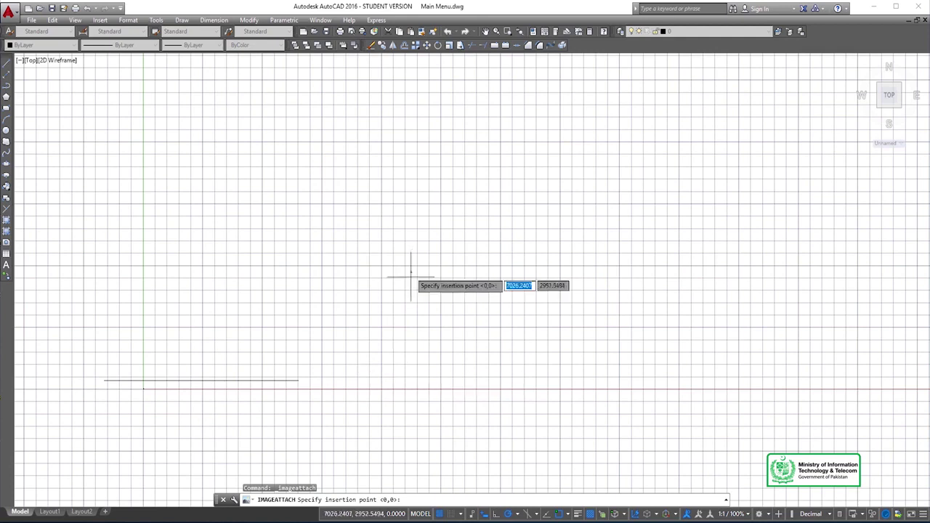
click(353, 370)
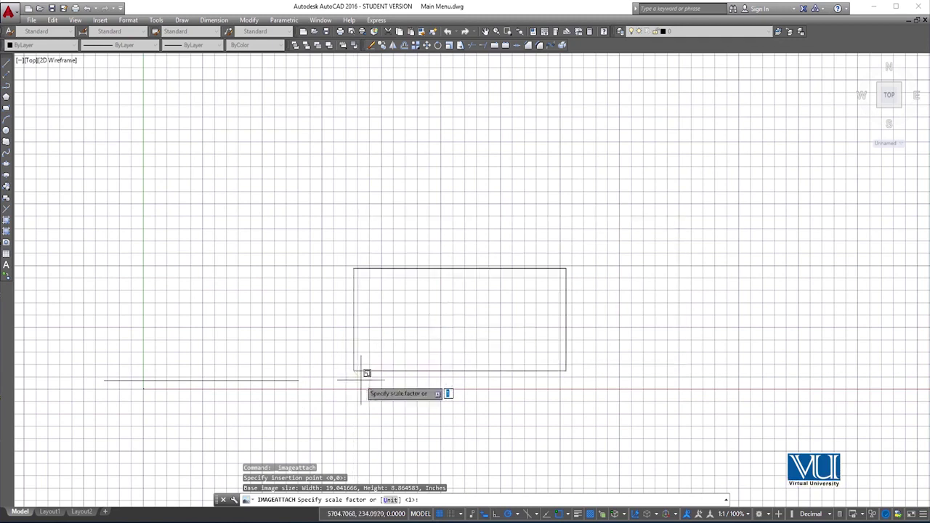
click(846, 133)
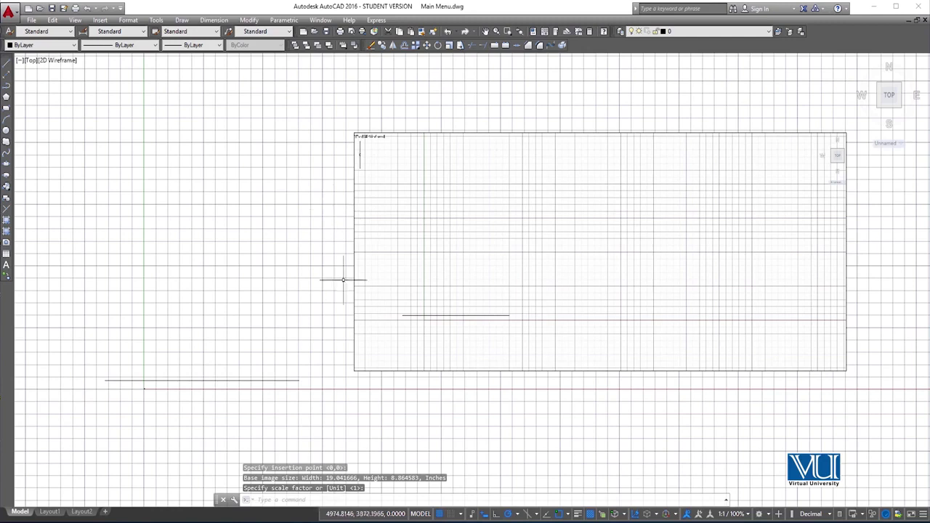
Erase the placed ABC image, leaving only the horizontal line
scroll(646, 292, down, 4)
scroll(645, 292, up, 6)
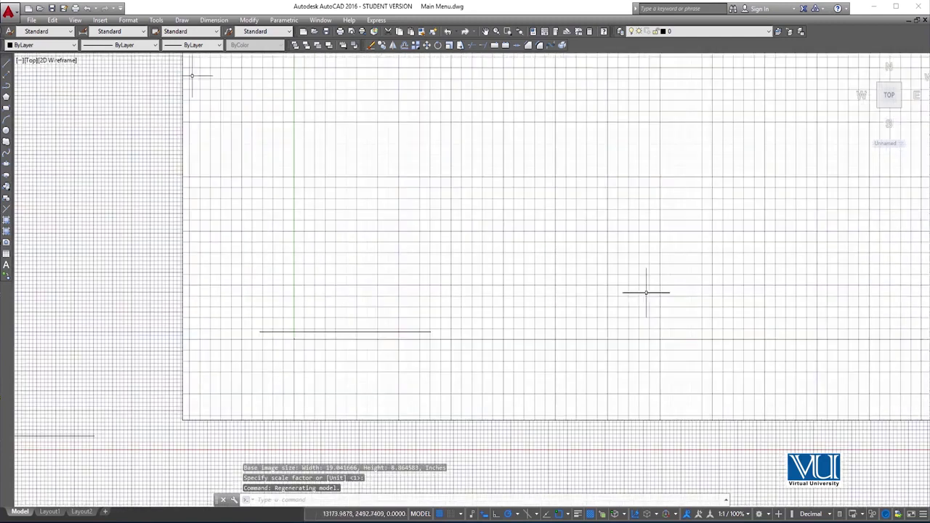
scroll(645, 292, down, 4)
scroll(717, 234, up, 2)
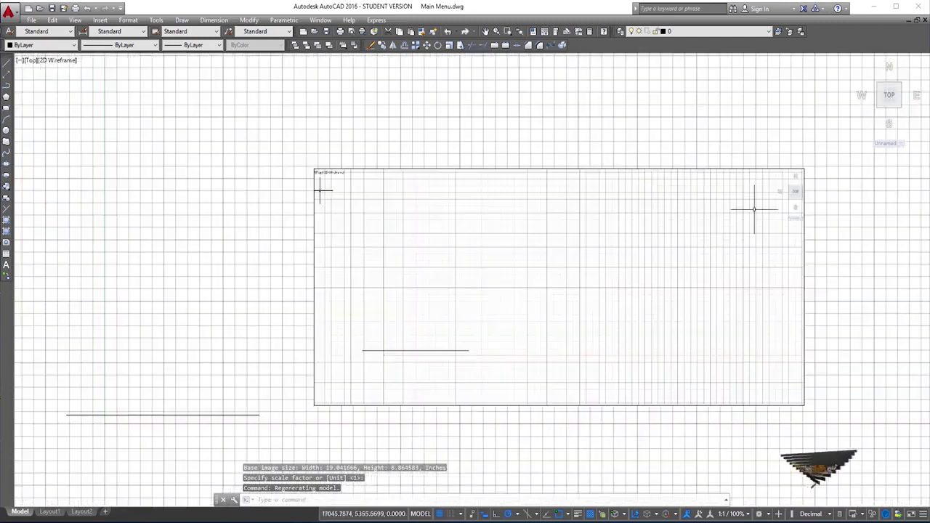
click(804, 364)
key(Delete)
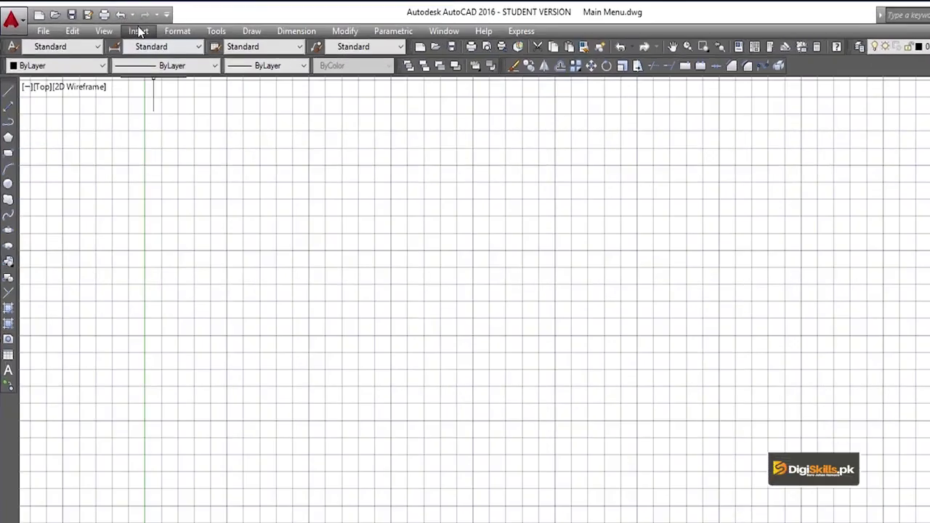
click(139, 33)
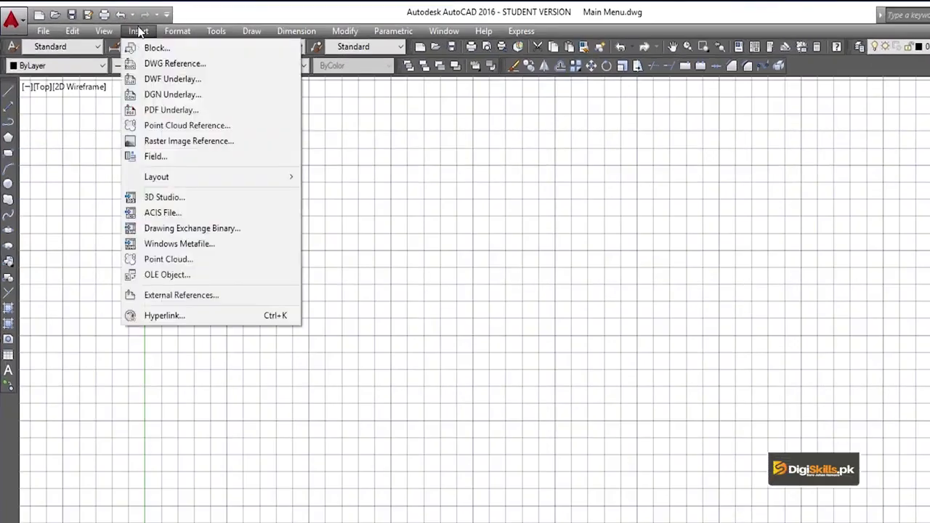